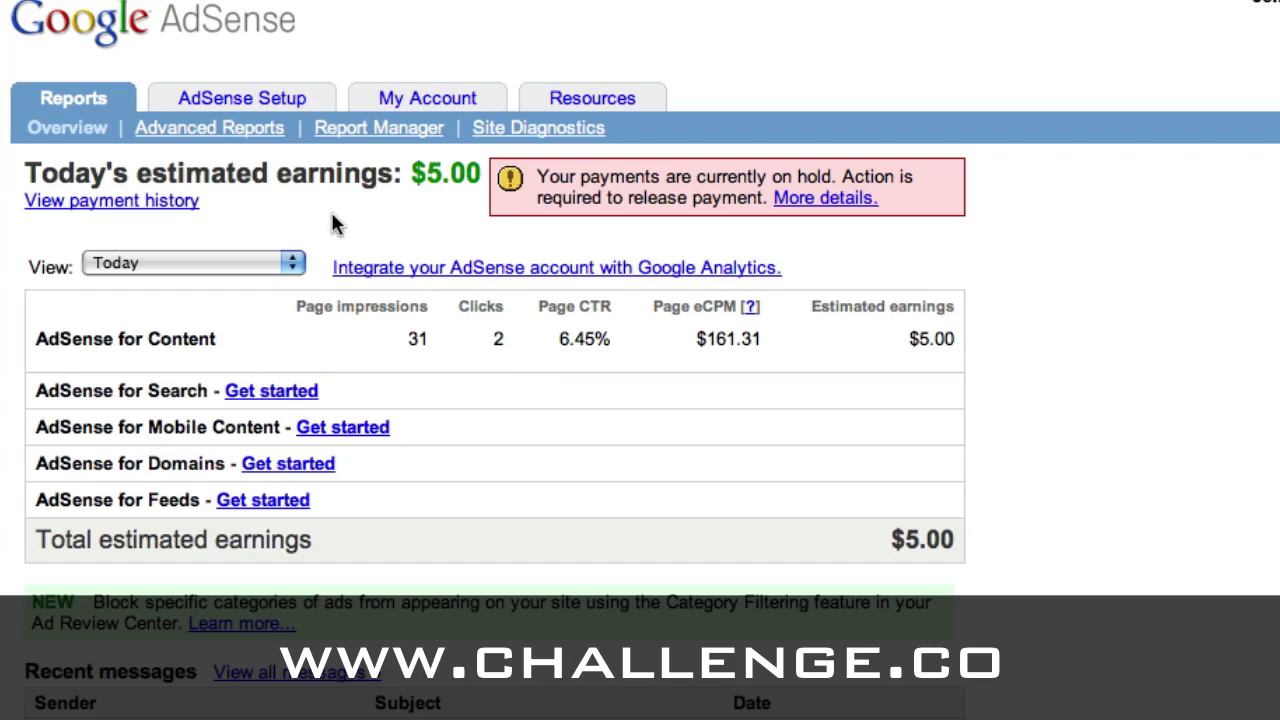
Step: Go to AdSense Setup and select the account's publisher ID to copy it
{"action": "left_click", "coordinate": [247, 104]}
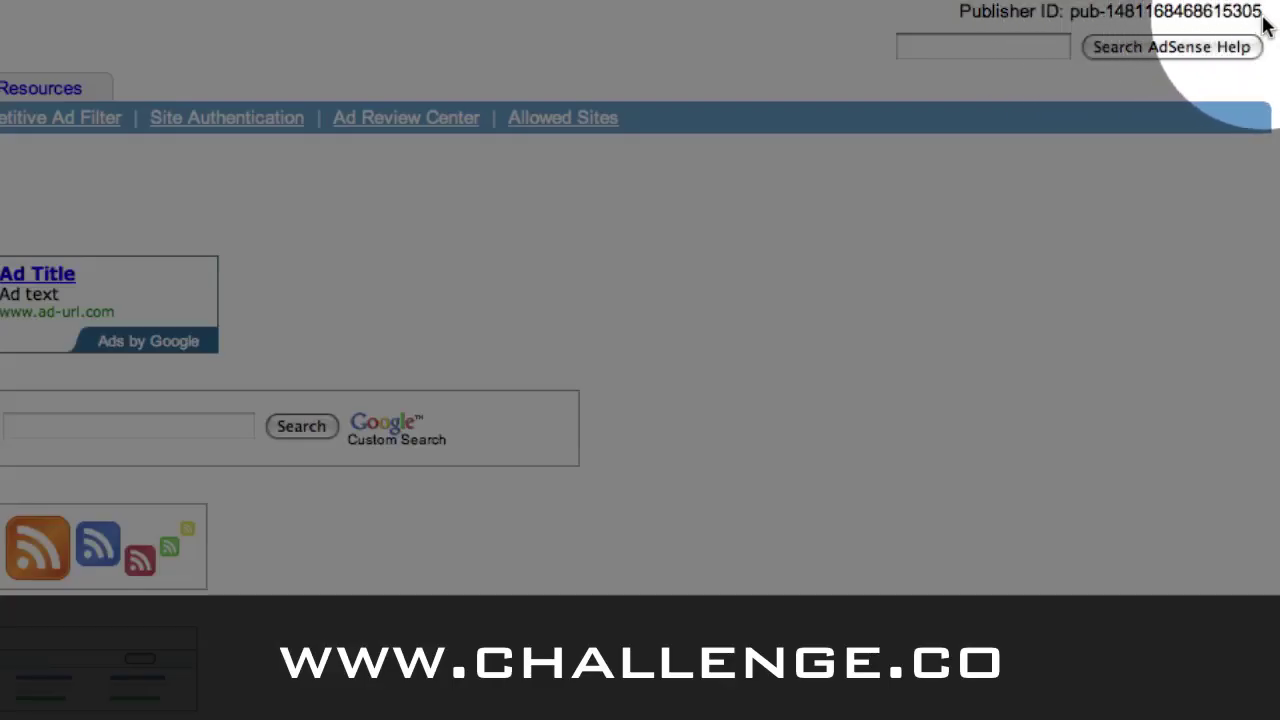
{"action": "left_click_drag", "start_coordinate": [1262, 14], "coordinate": [1070, 14]}
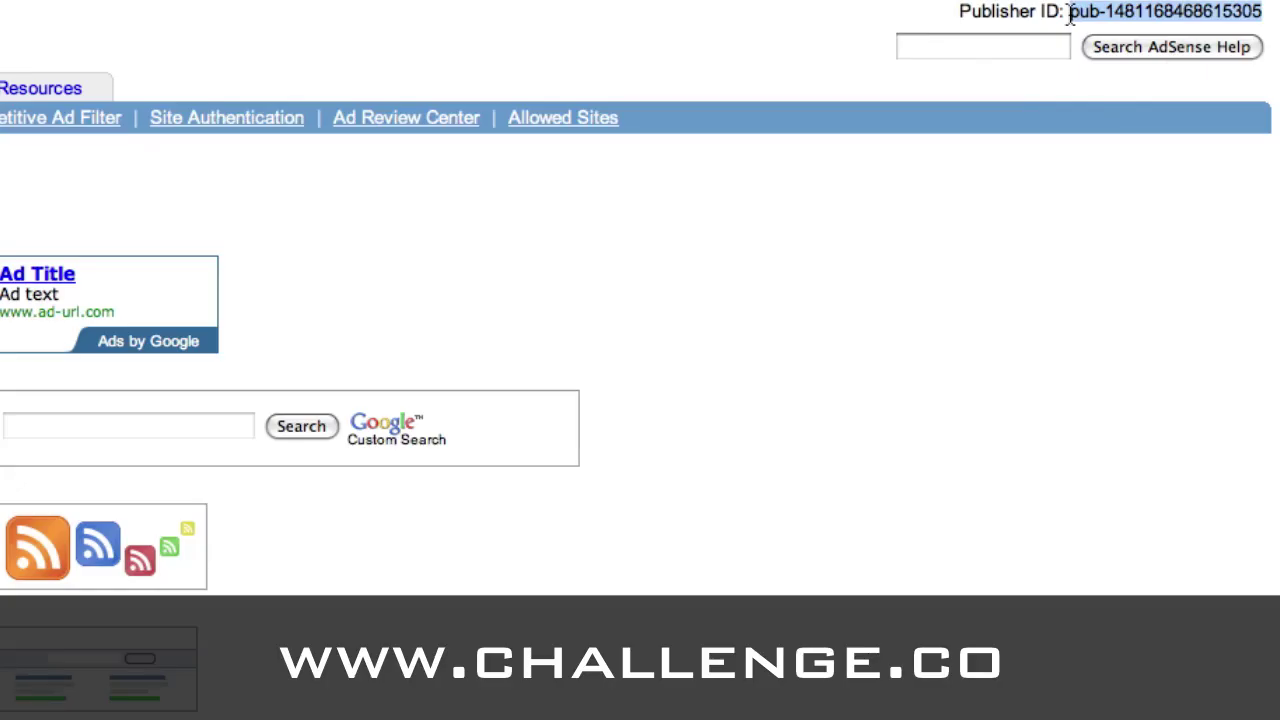
{"action": "right_click", "coordinate": [1070, 14]}
Step: Copy the publisher ID and show the options for thestopsmokinglaser.com in My Websites
{"action": "left_click", "coordinate": [1093, 22]}
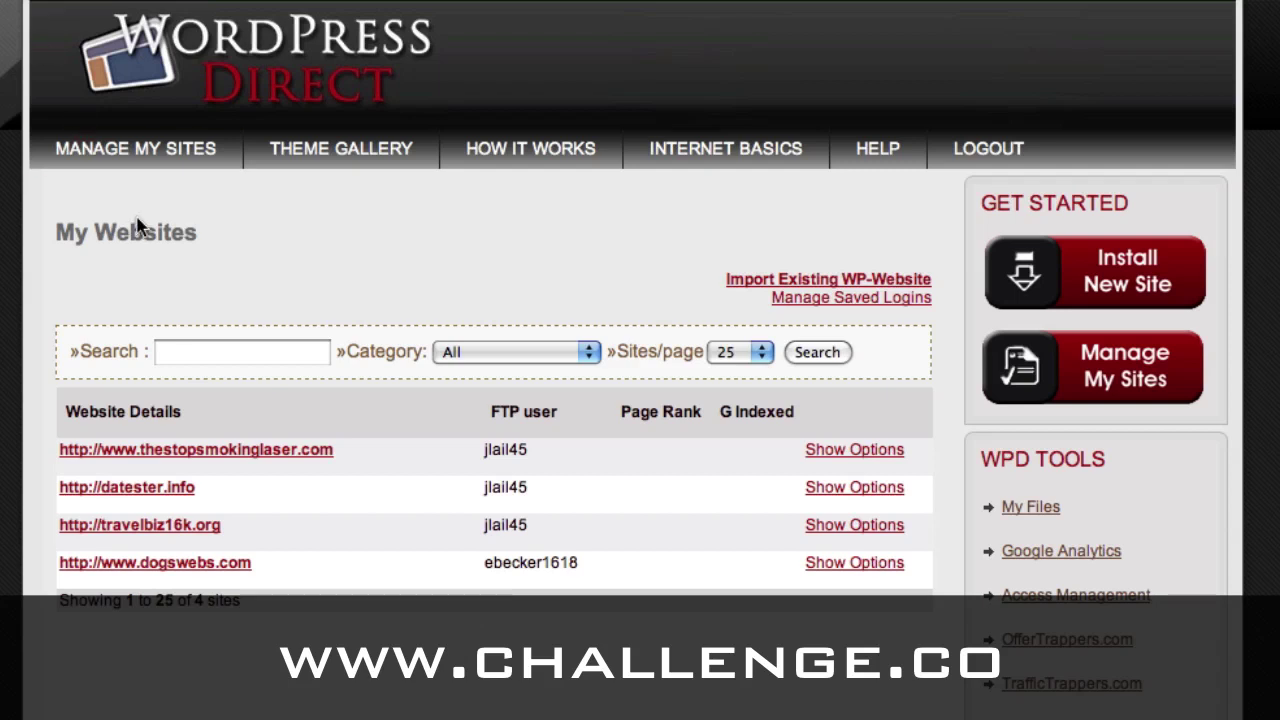
{"action": "left_click", "coordinate": [825, 450]}
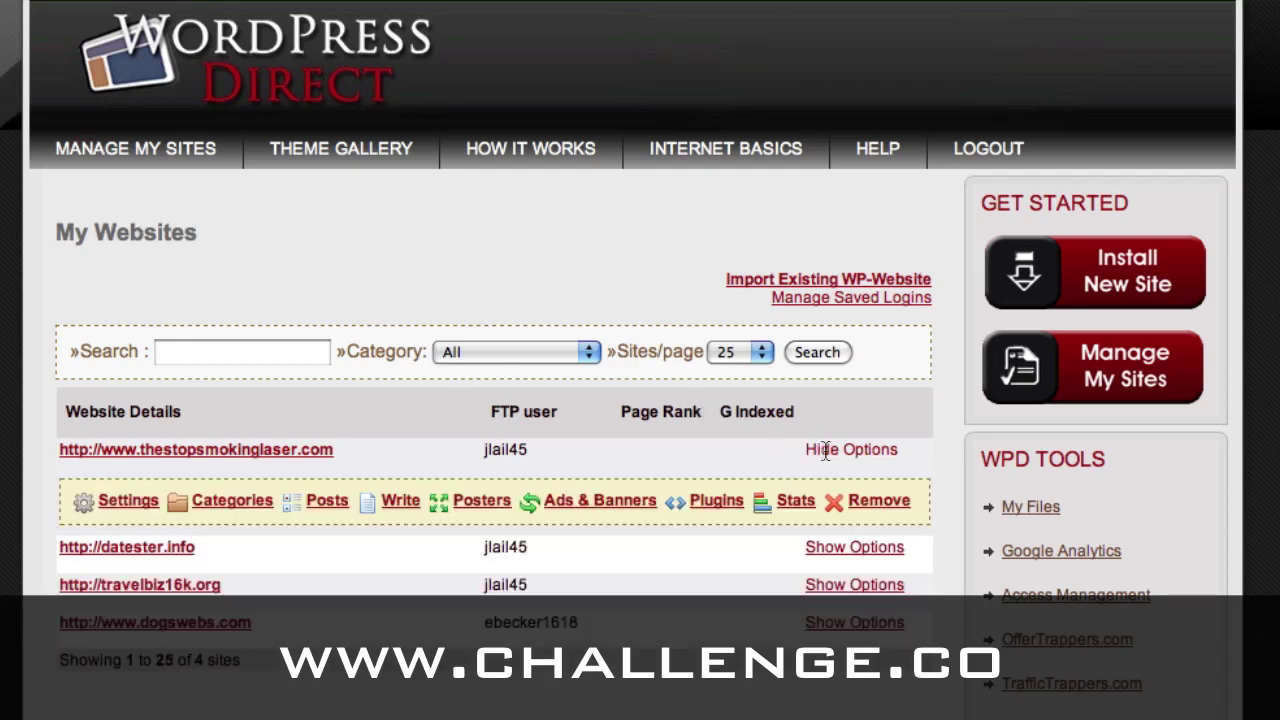
Step: Paste the publisher ID into the site's AdSense ID setting and save the Website Settings
{"action": "left_click", "coordinate": [138, 505]}
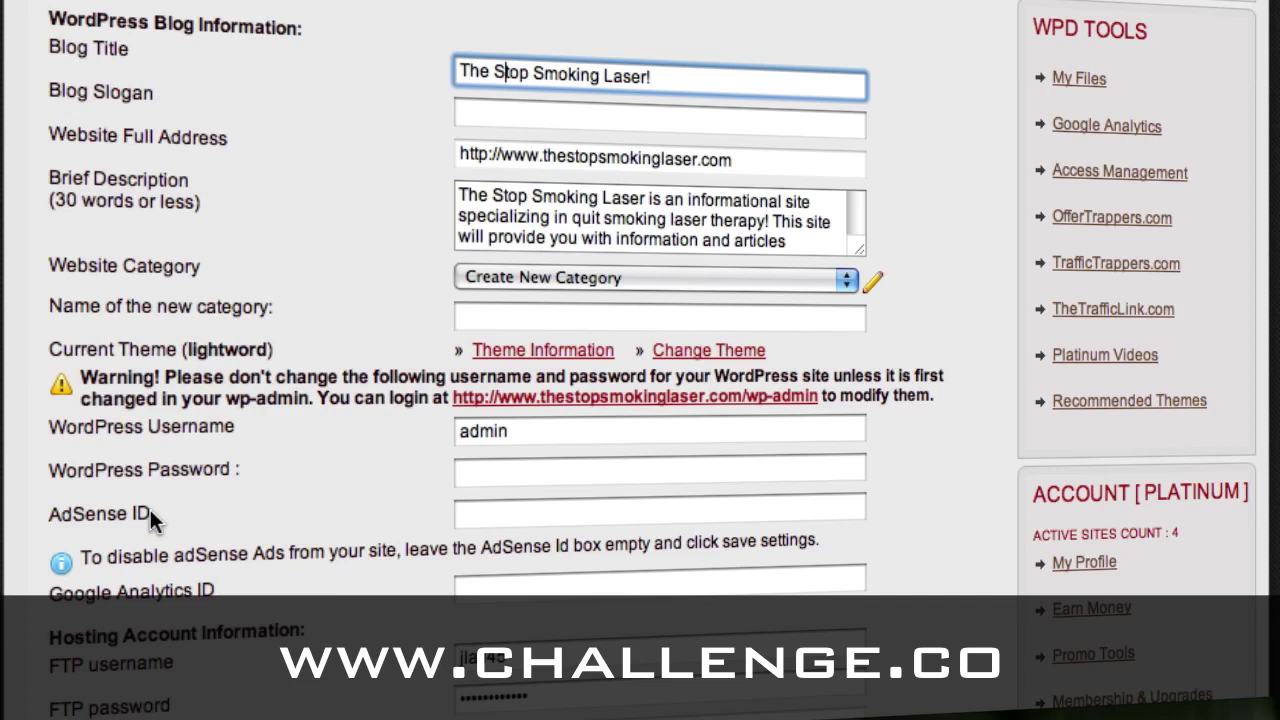
{"action": "left_click", "coordinate": [469, 515]}
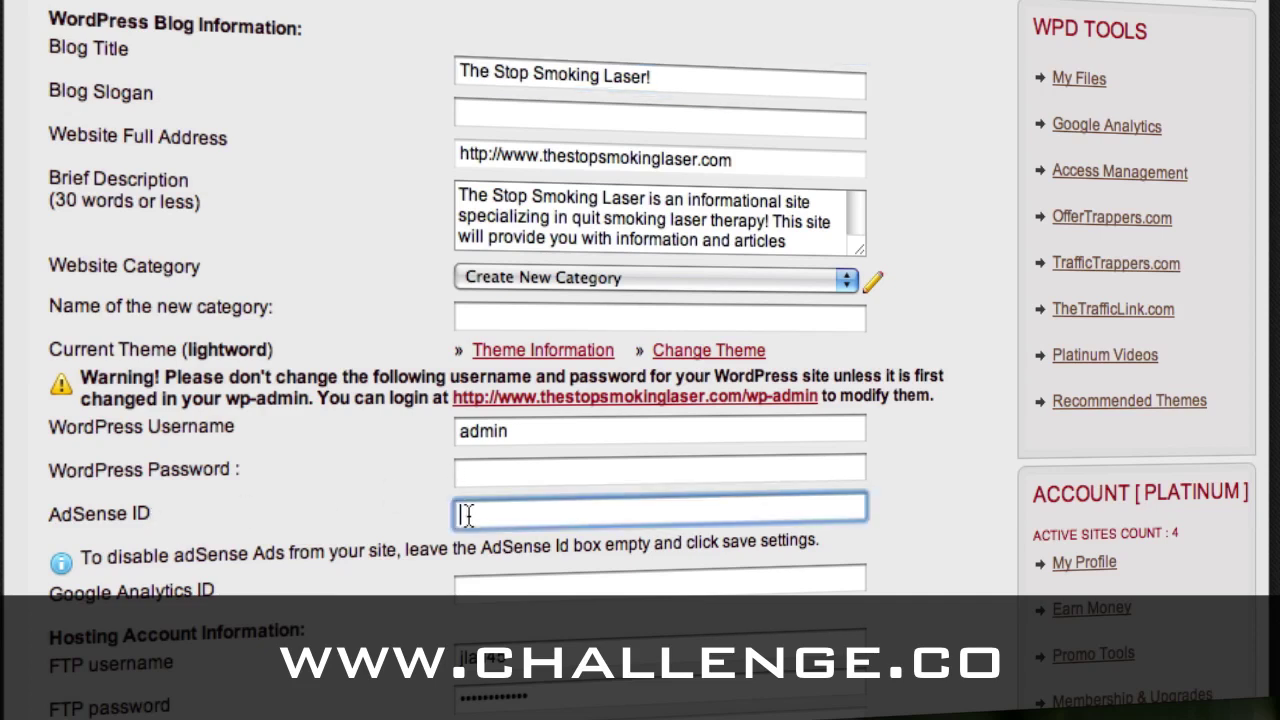
{"action": "key", "text": "super+v"}
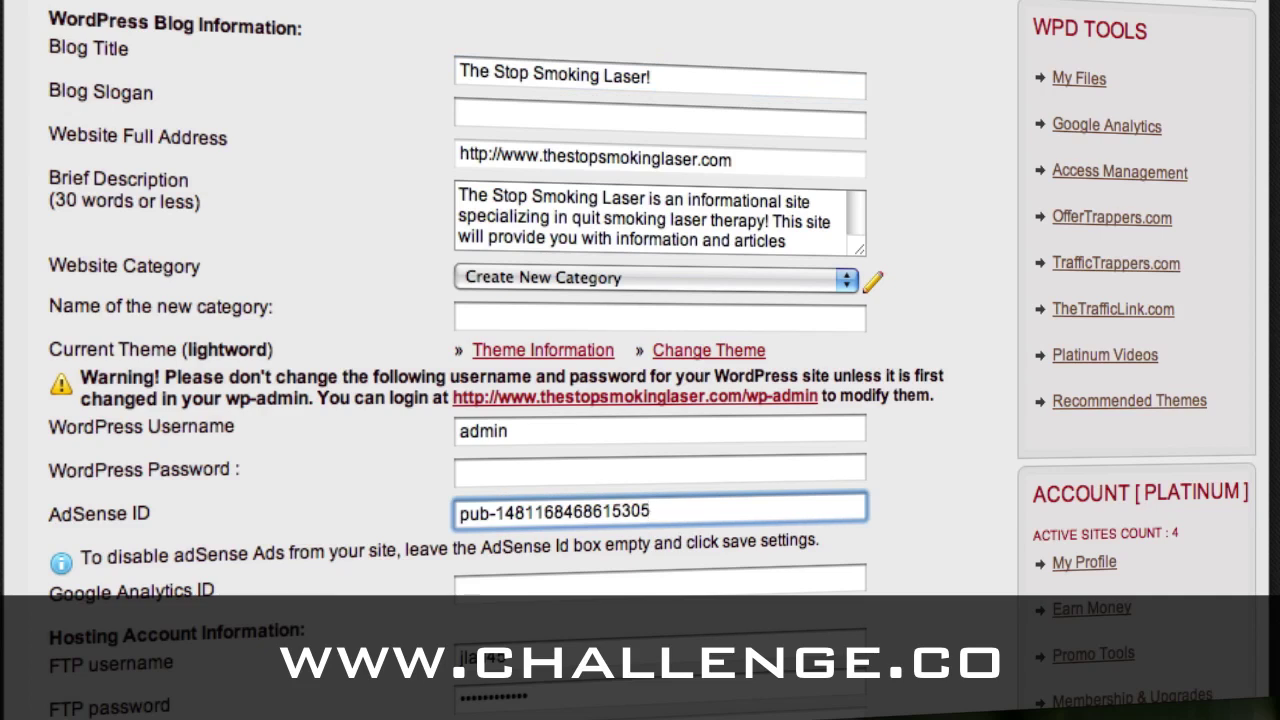
{"action": "scroll", "coordinate": [640, 300], "scroll_direction": "down", "scroll_amount": 10}
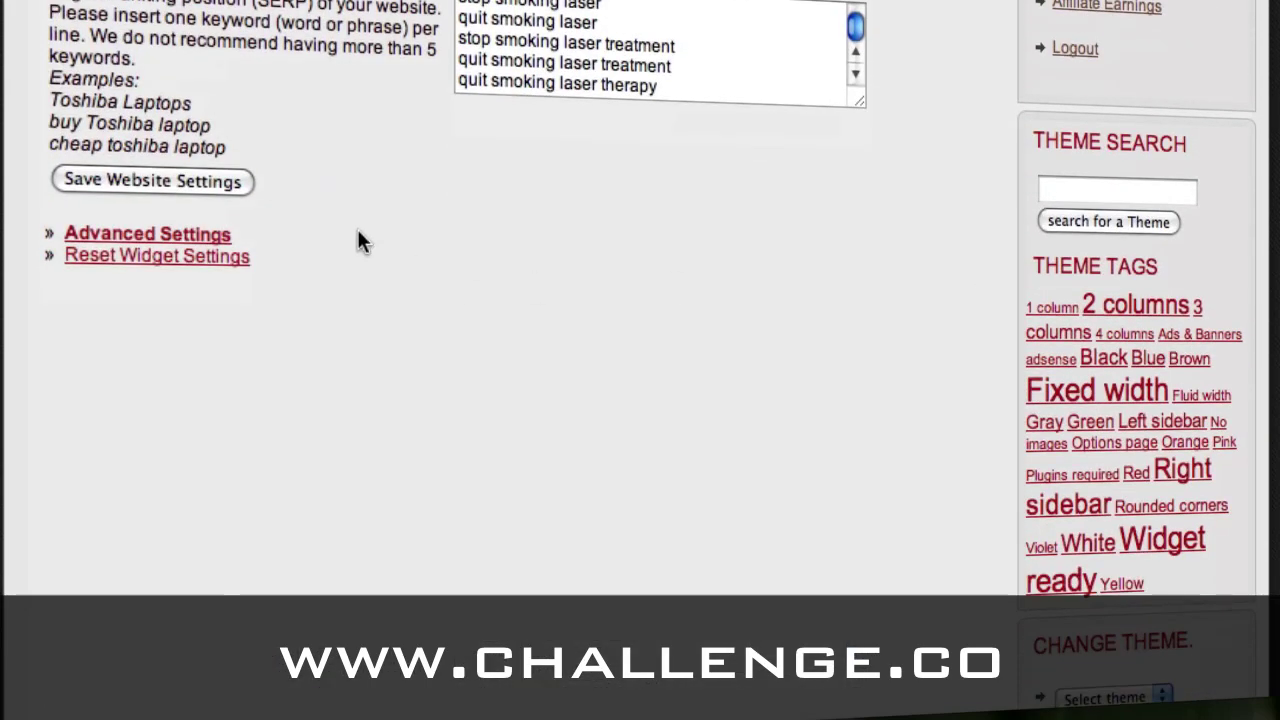
{"action": "left_click", "coordinate": [189, 181]}
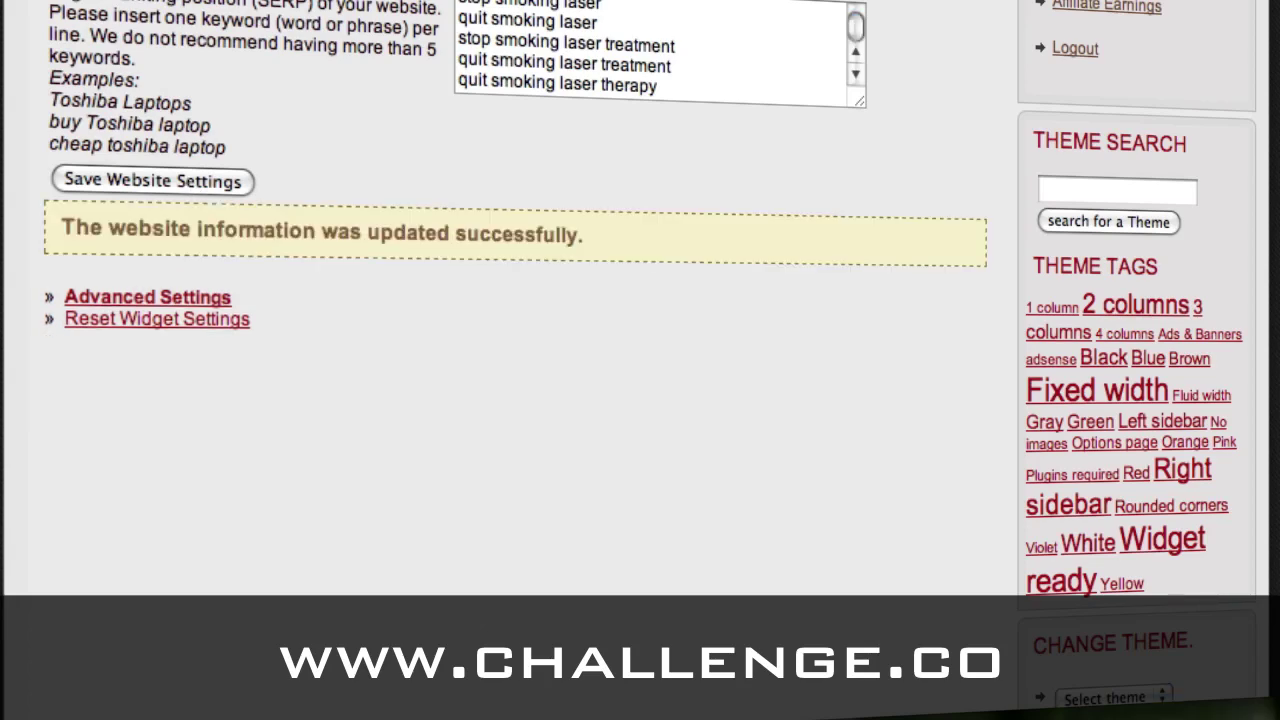
{"action": "scroll", "coordinate": [804, 257], "scroll_direction": "up", "scroll_amount": 15}
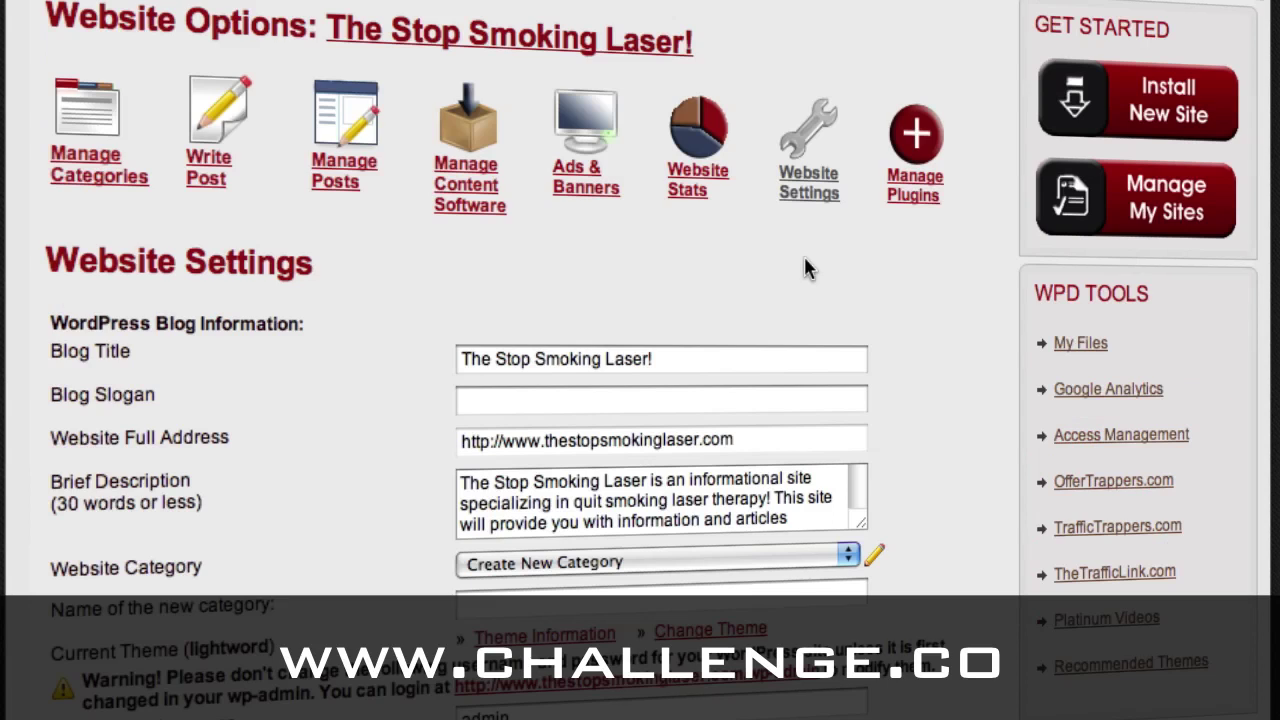
Step: Show the site's Premium Plugins list down to the active WPD Ads Manager plugin
{"action": "left_click", "coordinate": [911, 195]}
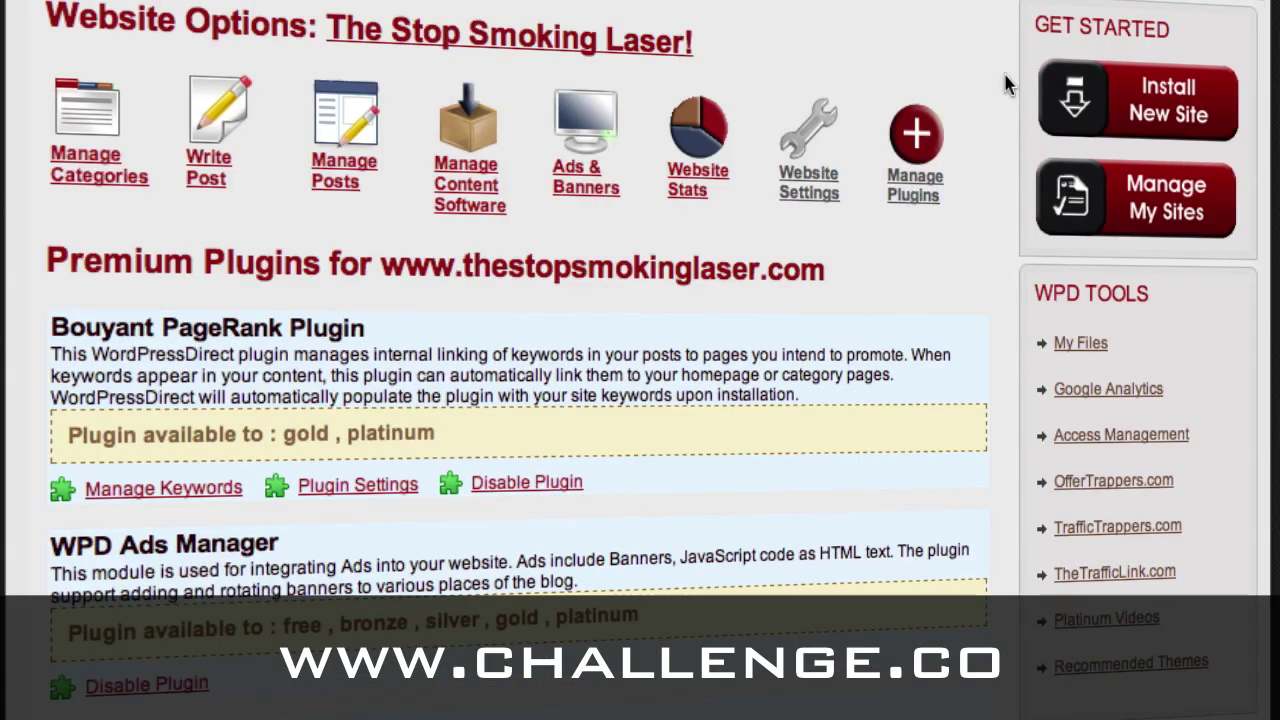
{"action": "scroll", "coordinate": [982, 161], "scroll_direction": "down", "scroll_amount": 3}
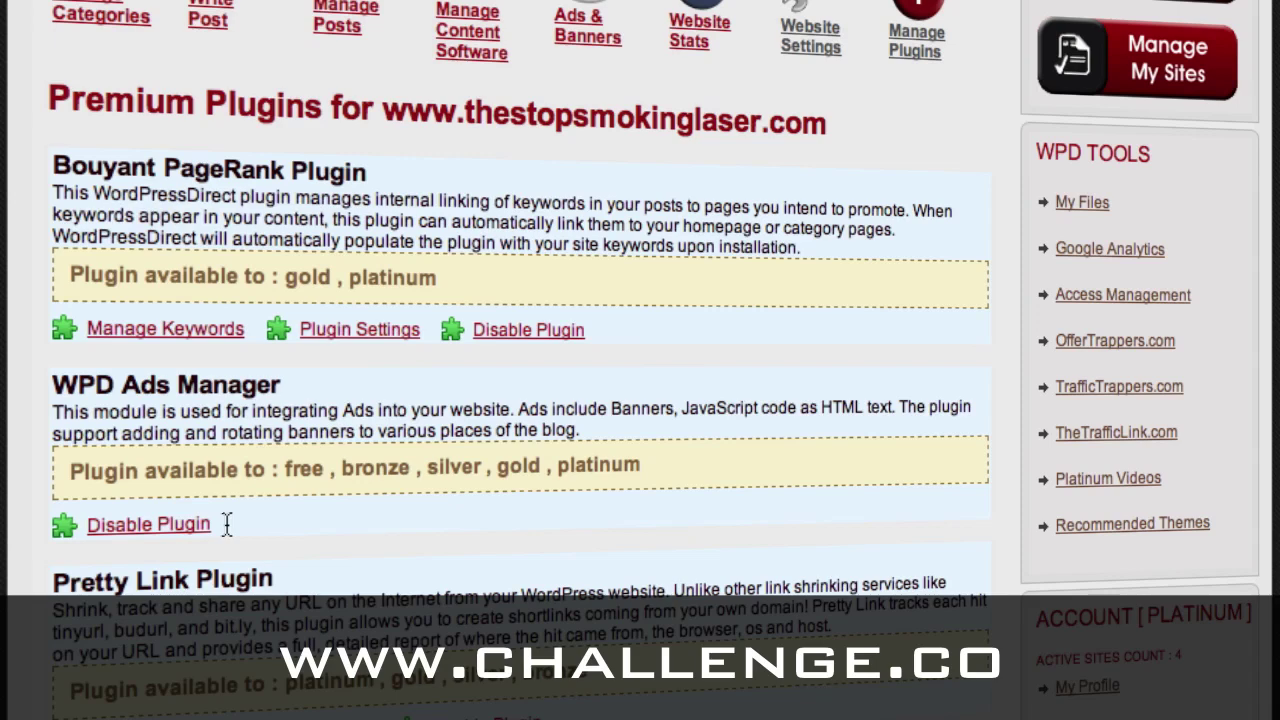
Step: Bring up the Ads & Banners Setup page at its Insert an Ad form
{"action": "left_click", "coordinate": [592, 40]}
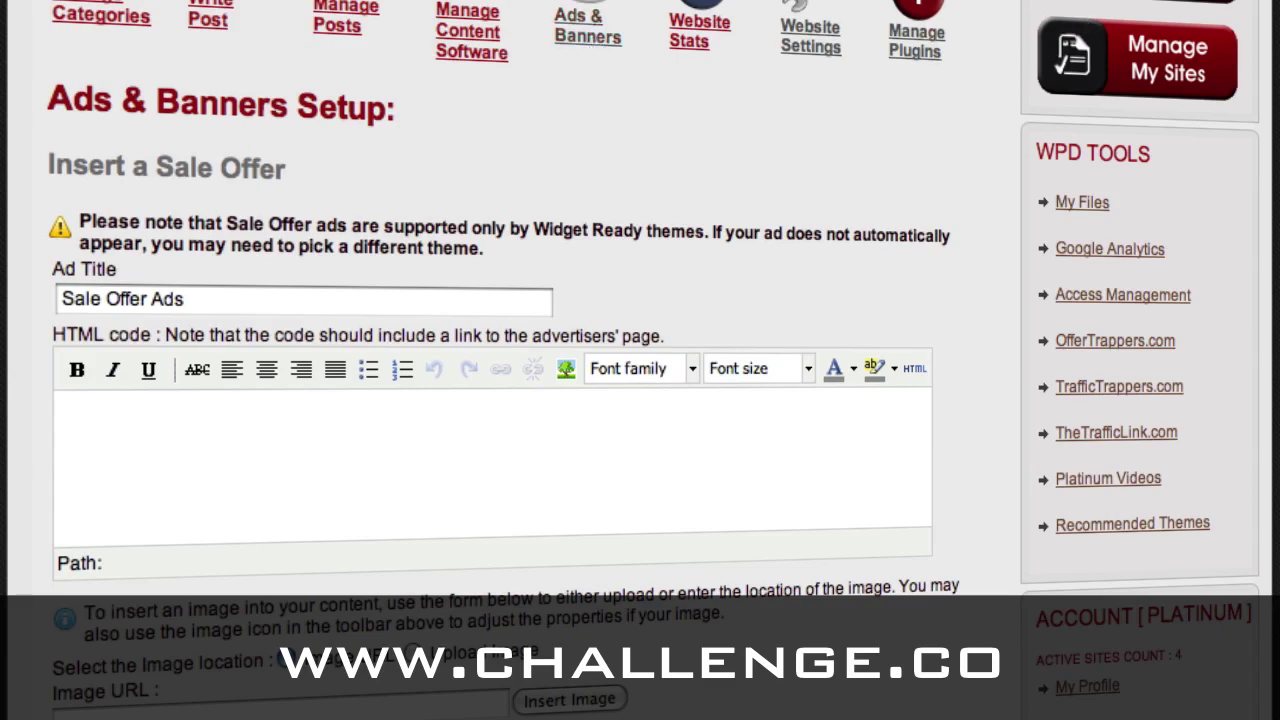
{"action": "scroll", "coordinate": [500, 400], "scroll_direction": "down", "scroll_amount": 10}
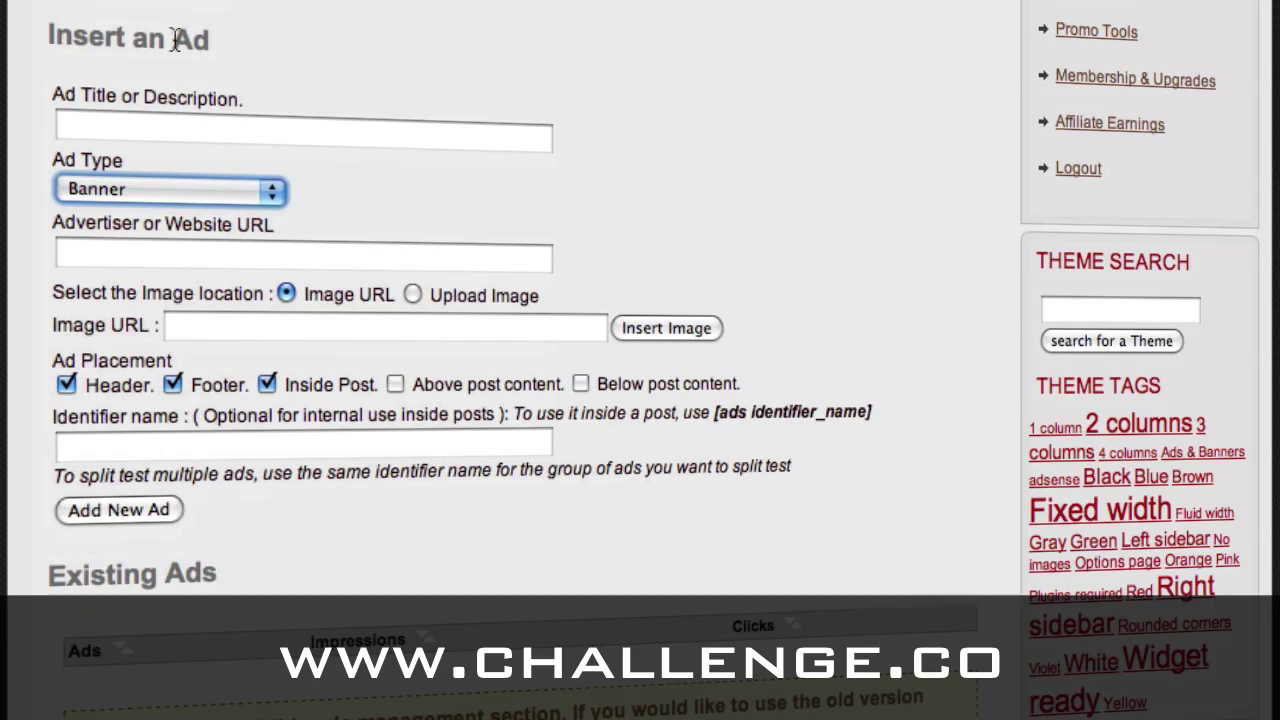
Step: Make the new ad an Adsense ad with no background colour and dark blue #000099 foreground
{"action": "left_click", "coordinate": [272, 192]}
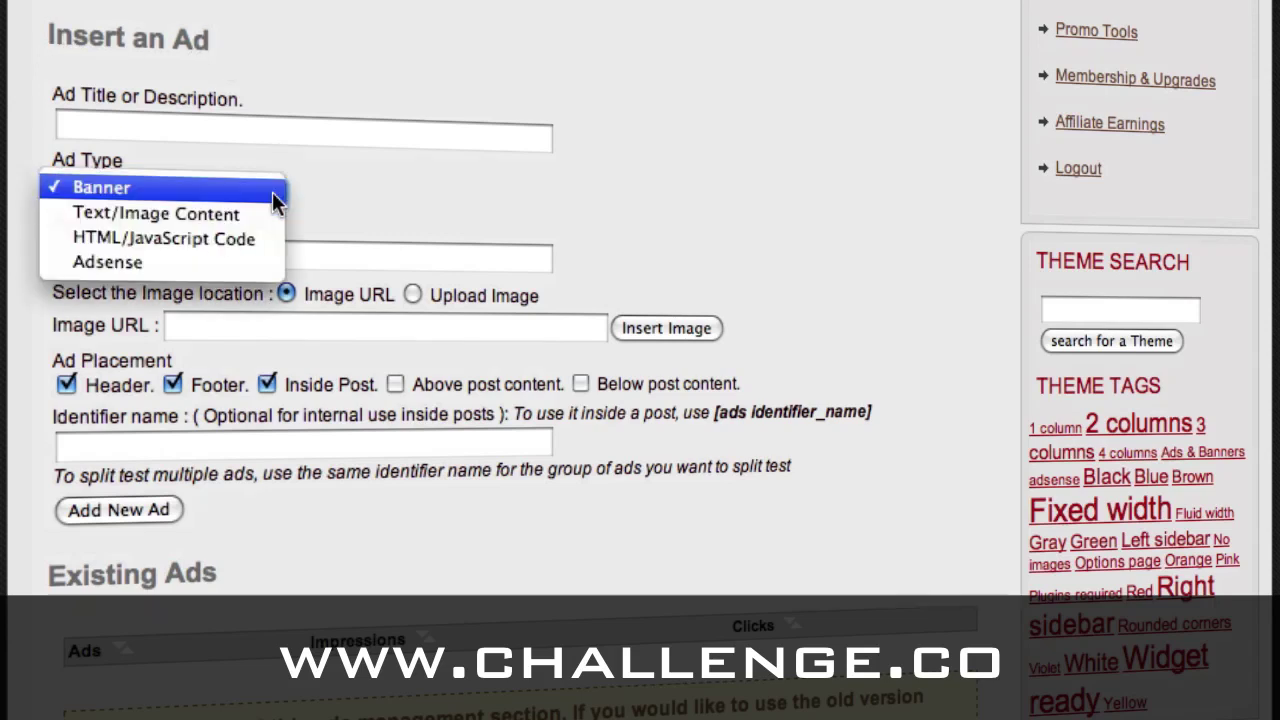
{"action": "left_click", "coordinate": [245, 267]}
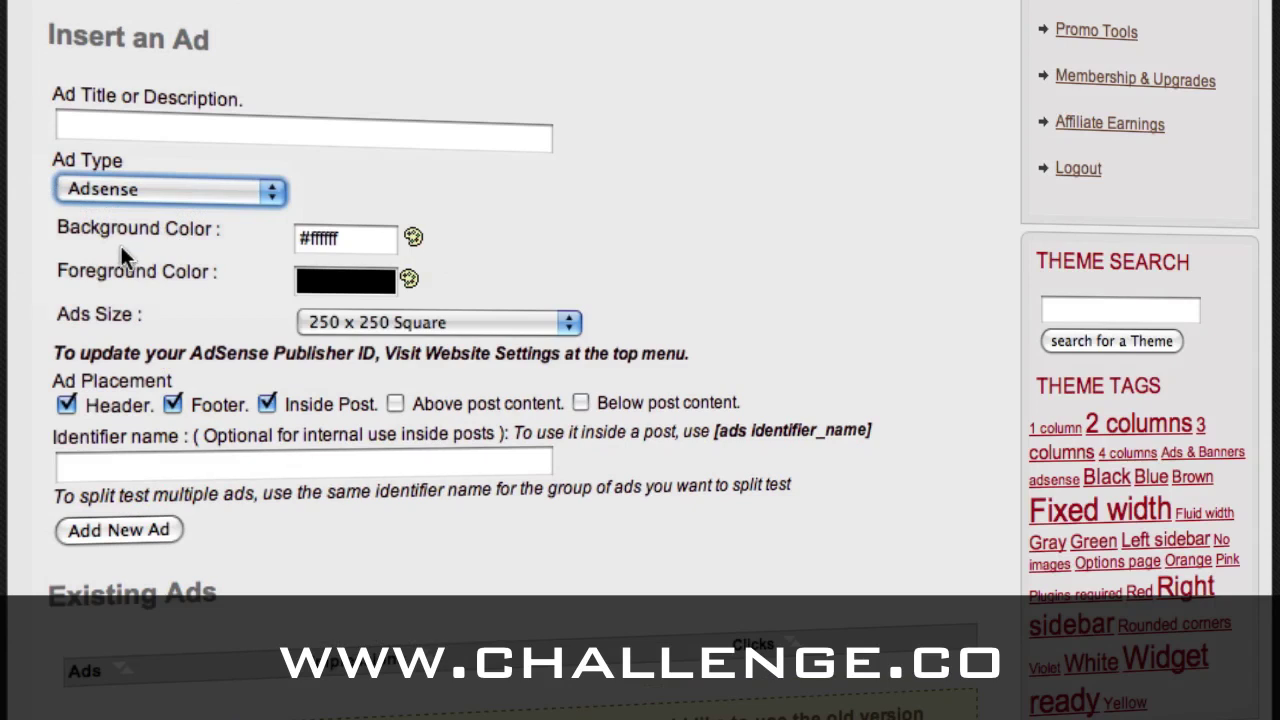
{"action": "left_click", "coordinate": [413, 239]}
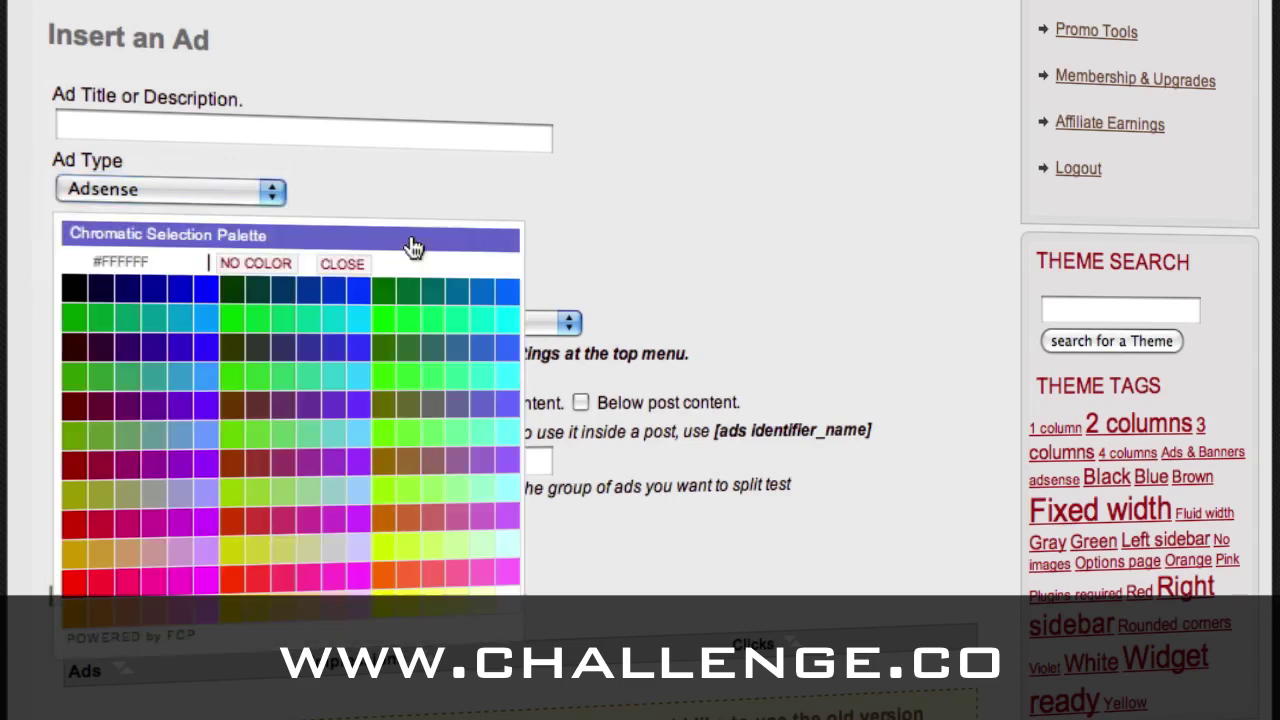
{"action": "left_click", "coordinate": [170, 289]}
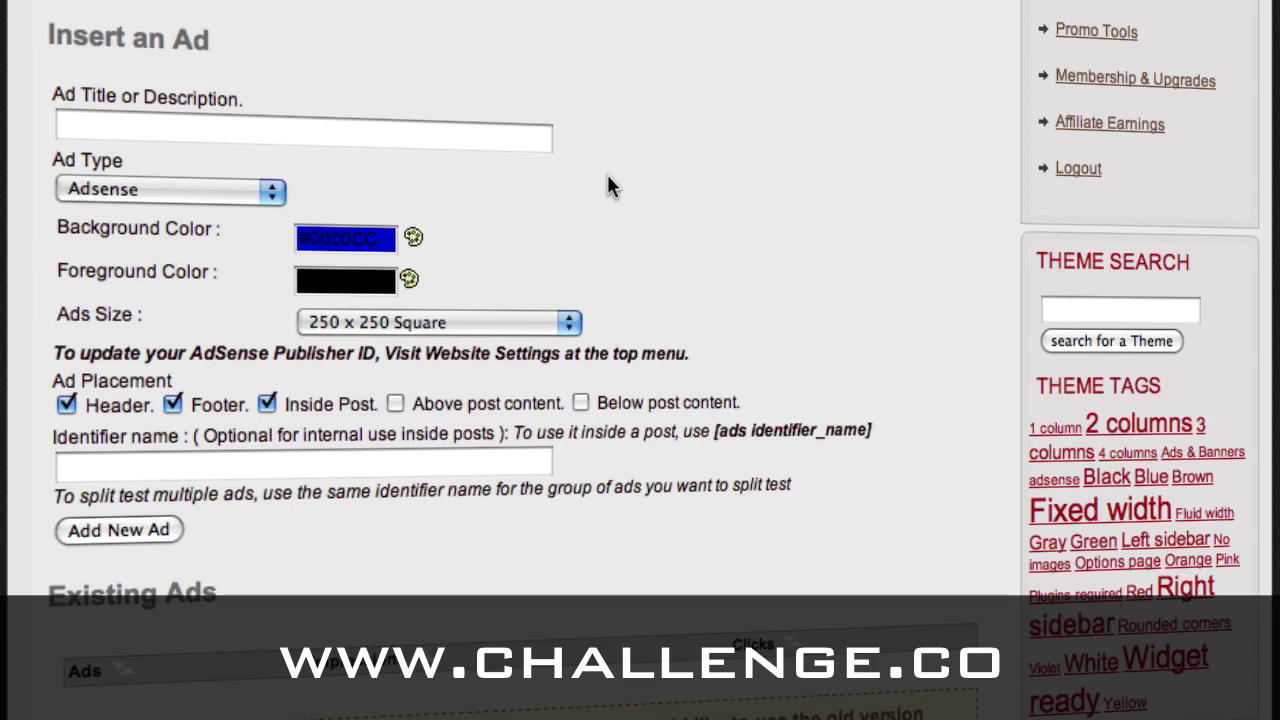
{"action": "left_click", "coordinate": [413, 238]}
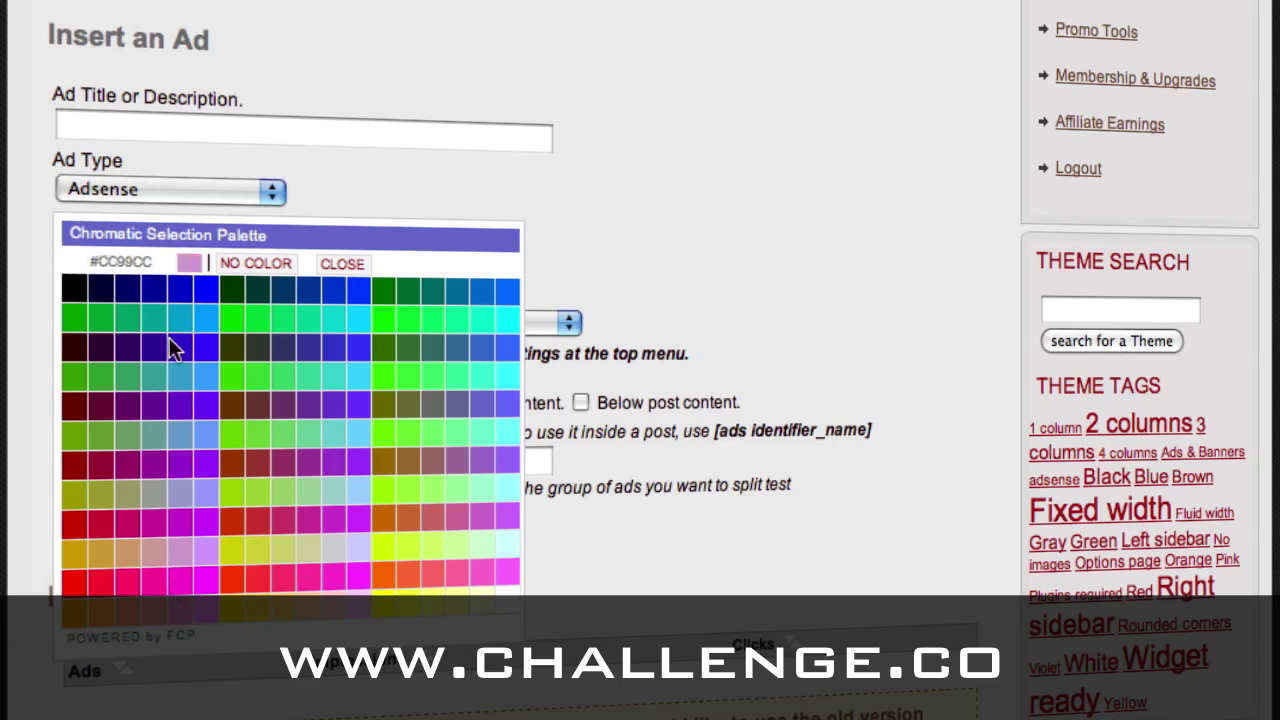
{"action": "left_click", "coordinate": [262, 264]}
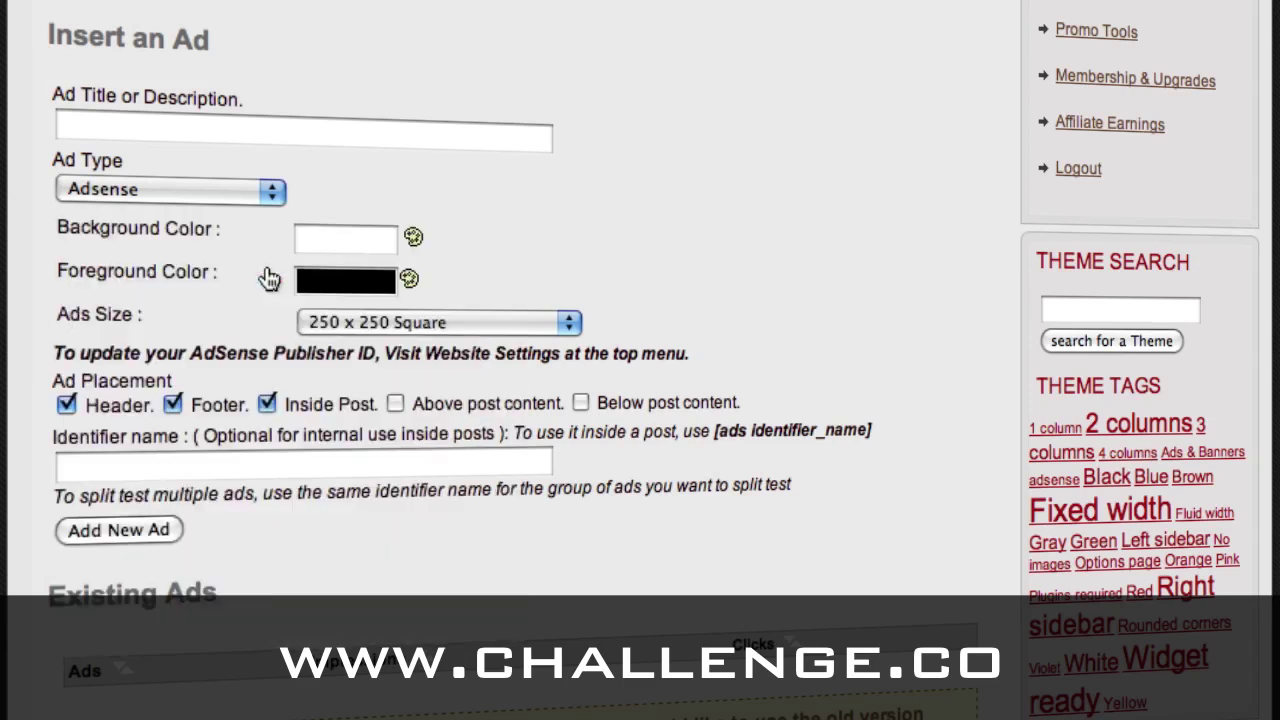
{"action": "left_click", "coordinate": [412, 282]}
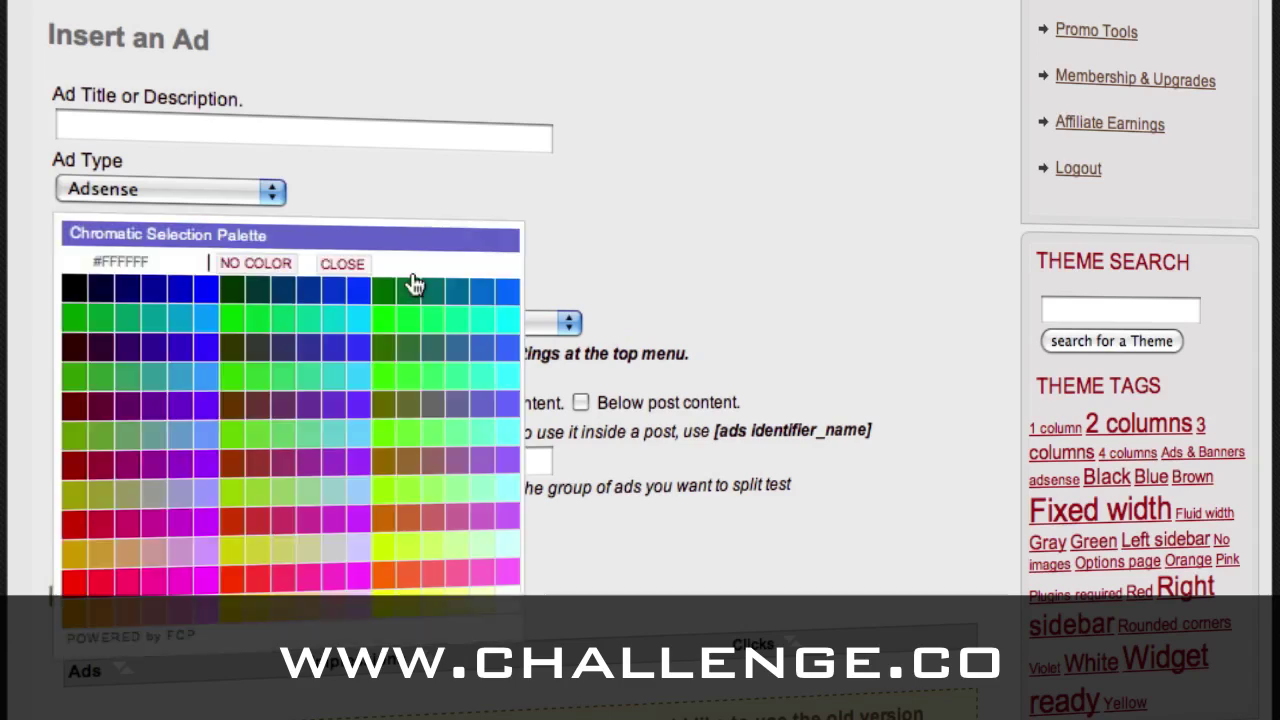
{"action": "left_click", "coordinate": [150, 290]}
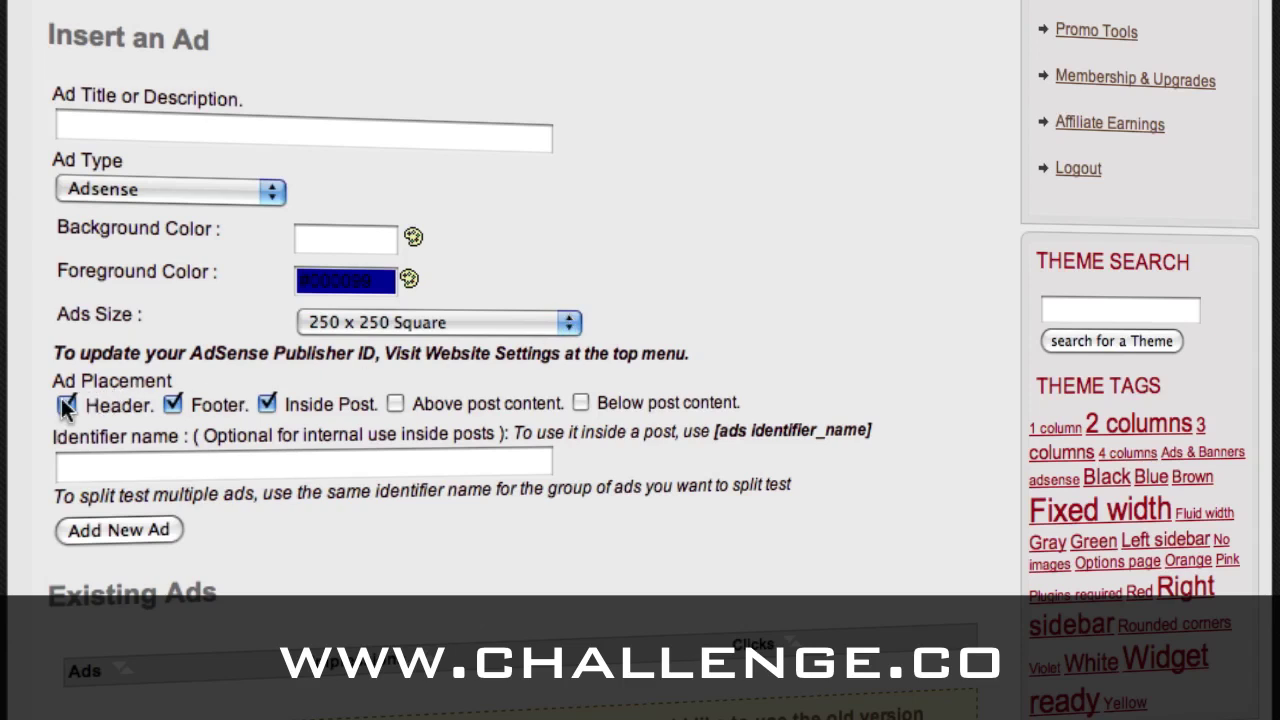
Step: Limit the ad's placement to Inside Post and size it 468 x 60 Banner
{"action": "left_click", "coordinate": [172, 404]}
{"action": "left_click", "coordinate": [569, 325]}
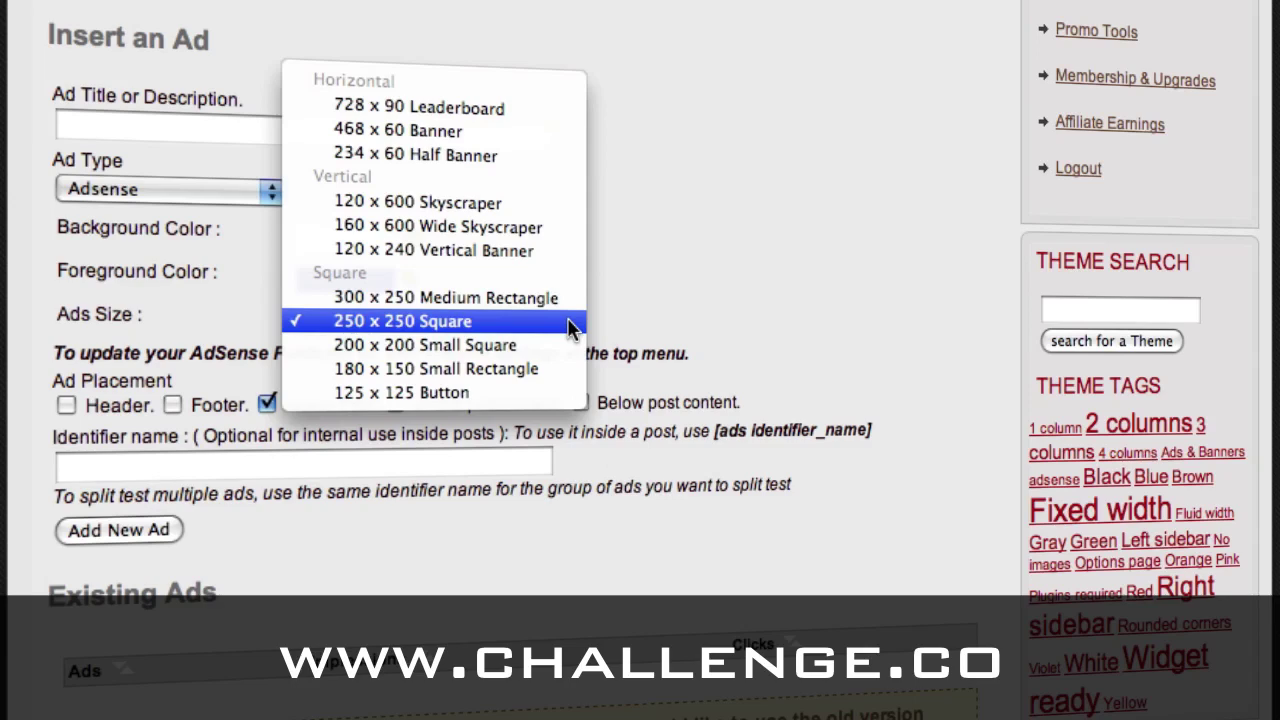
{"action": "left_click", "coordinate": [533, 143]}
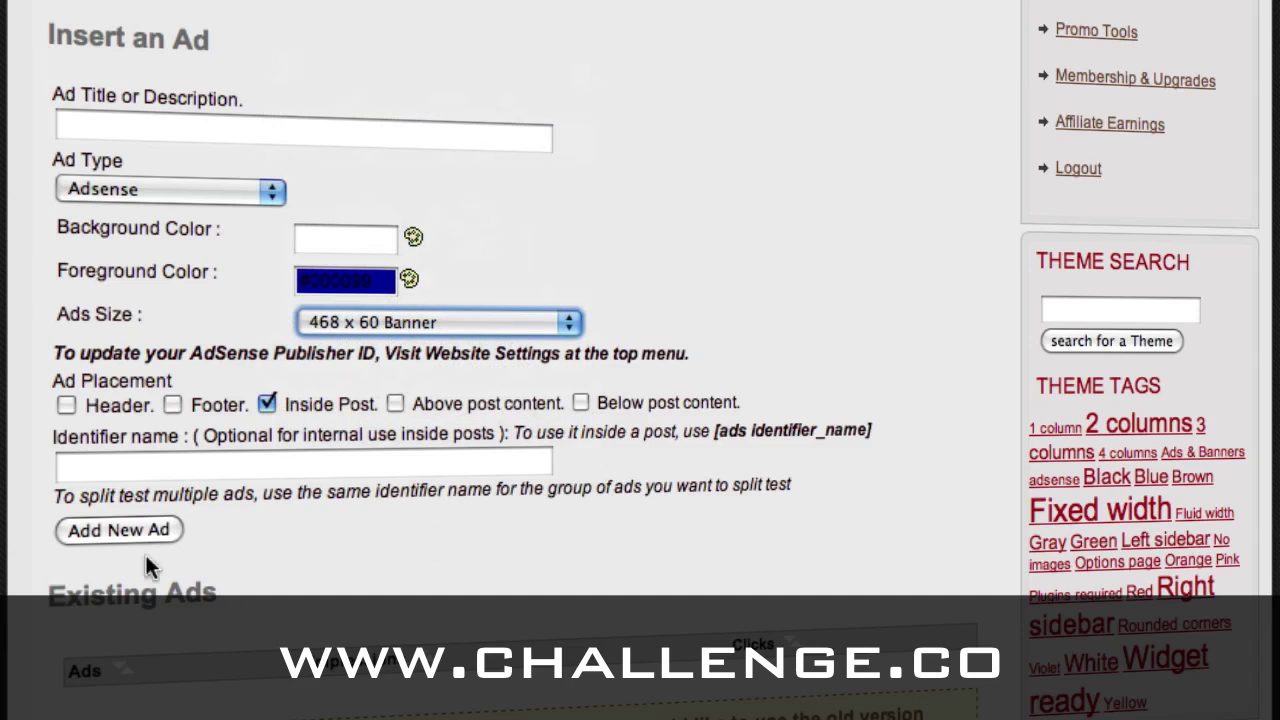
Step: Title the ad 'Adsense in Post' and add it to the Existing Ads list
{"action": "left_click", "coordinate": [202, 132]}
{"action": "type", "text": "Adsene"}
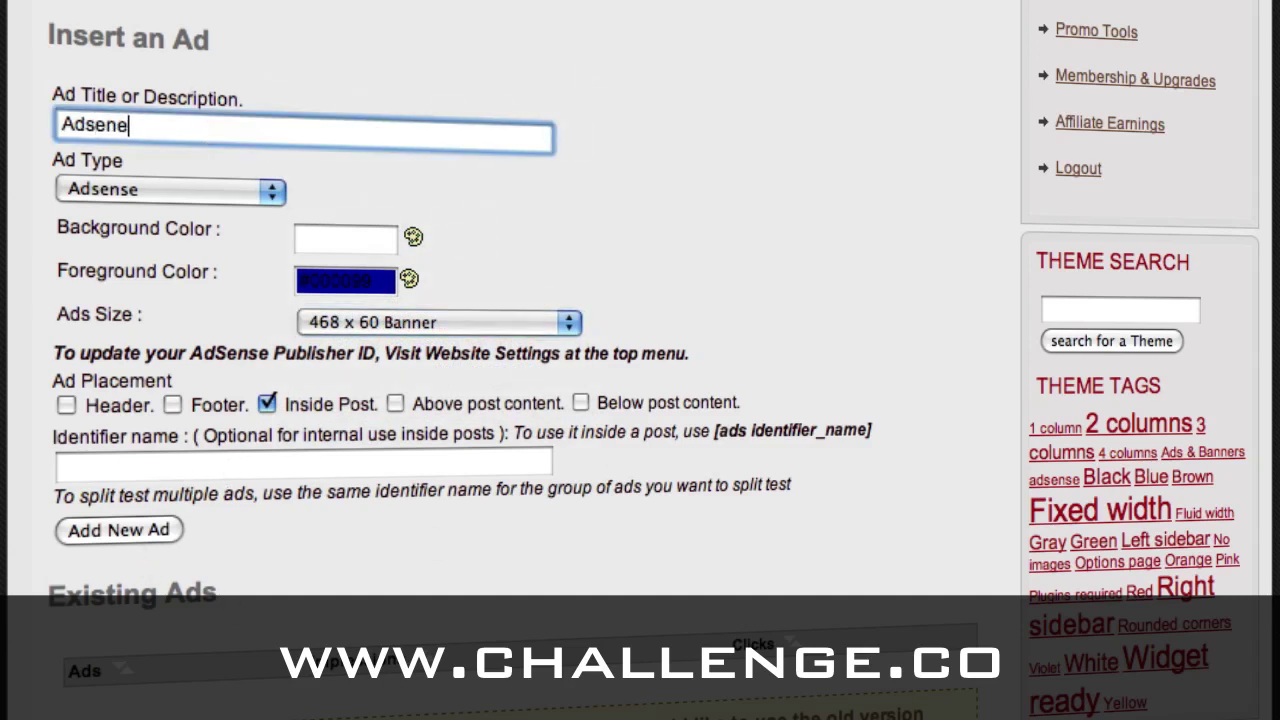
{"action": "key", "text": "BackSpace"}
{"action": "type", "text": "se in P"}
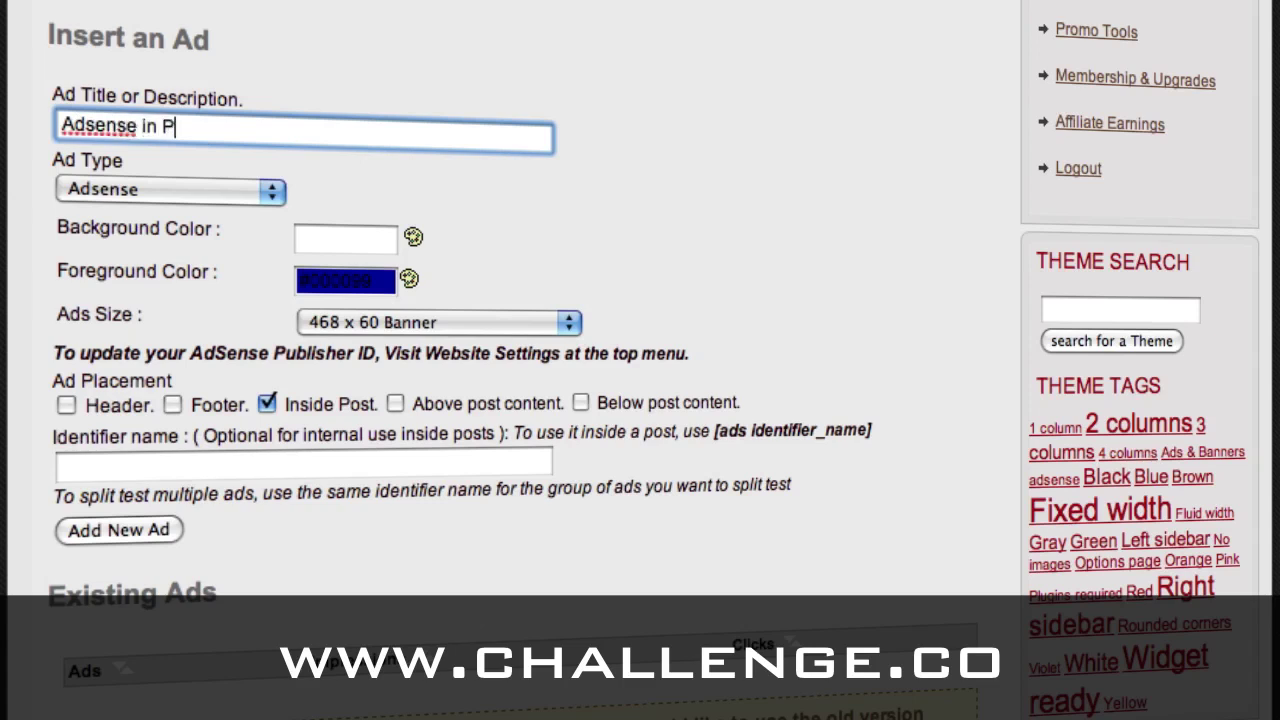
{"action": "type", "text": "ost"}
{"action": "left_click", "coordinate": [111, 532]}
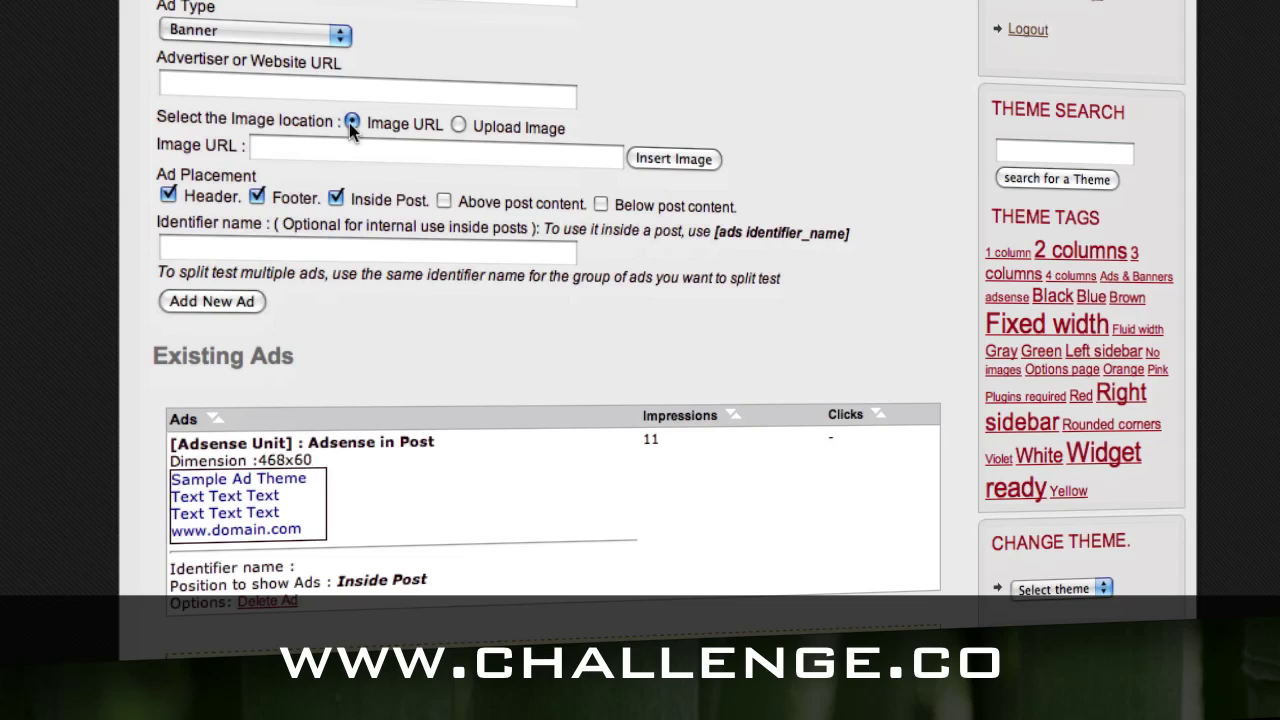
Step: Set the second ad's type to Adsense with a dark blue foreground colour
{"action": "left_click", "coordinate": [340, 35]}
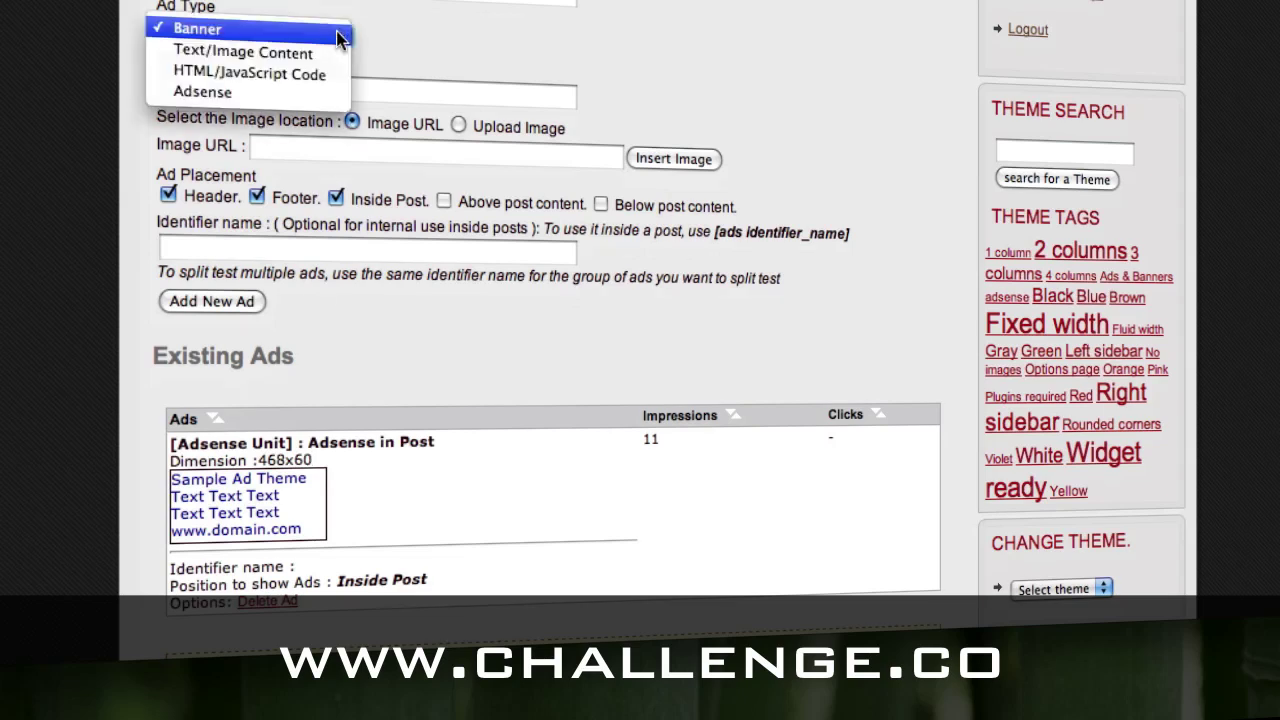
{"action": "left_click", "coordinate": [325, 92]}
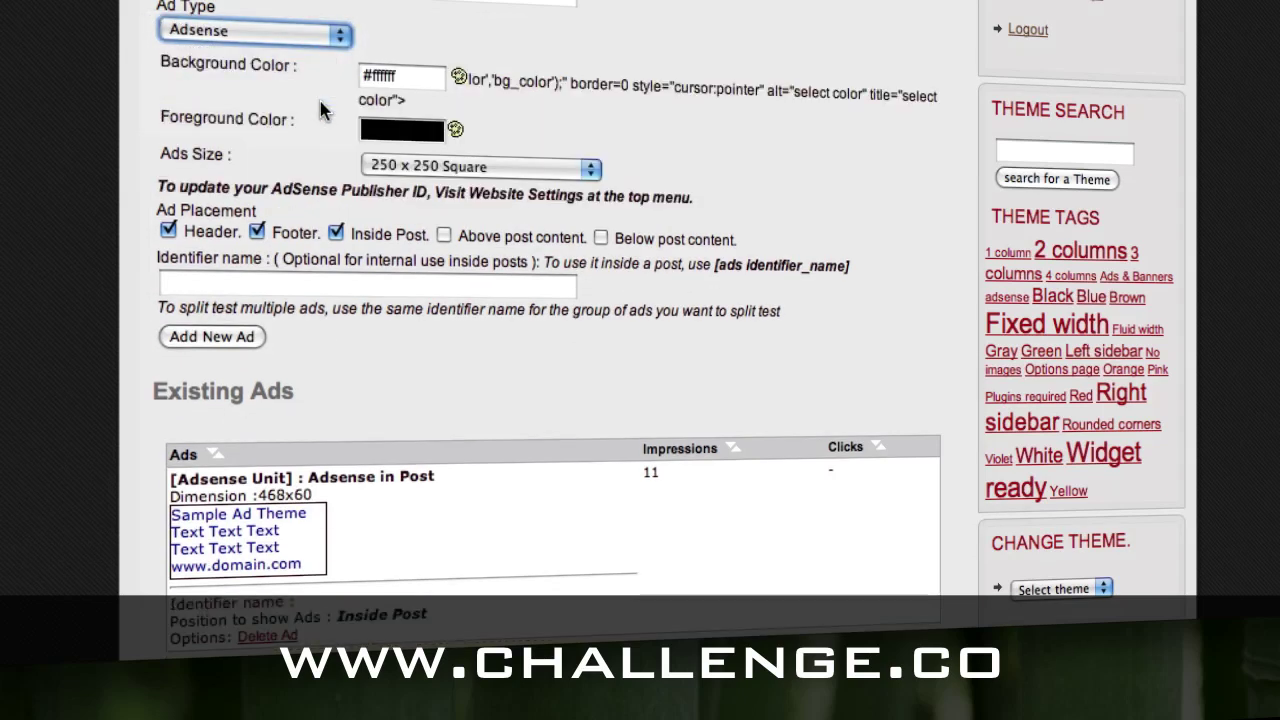
{"action": "left_click", "coordinate": [456, 130]}
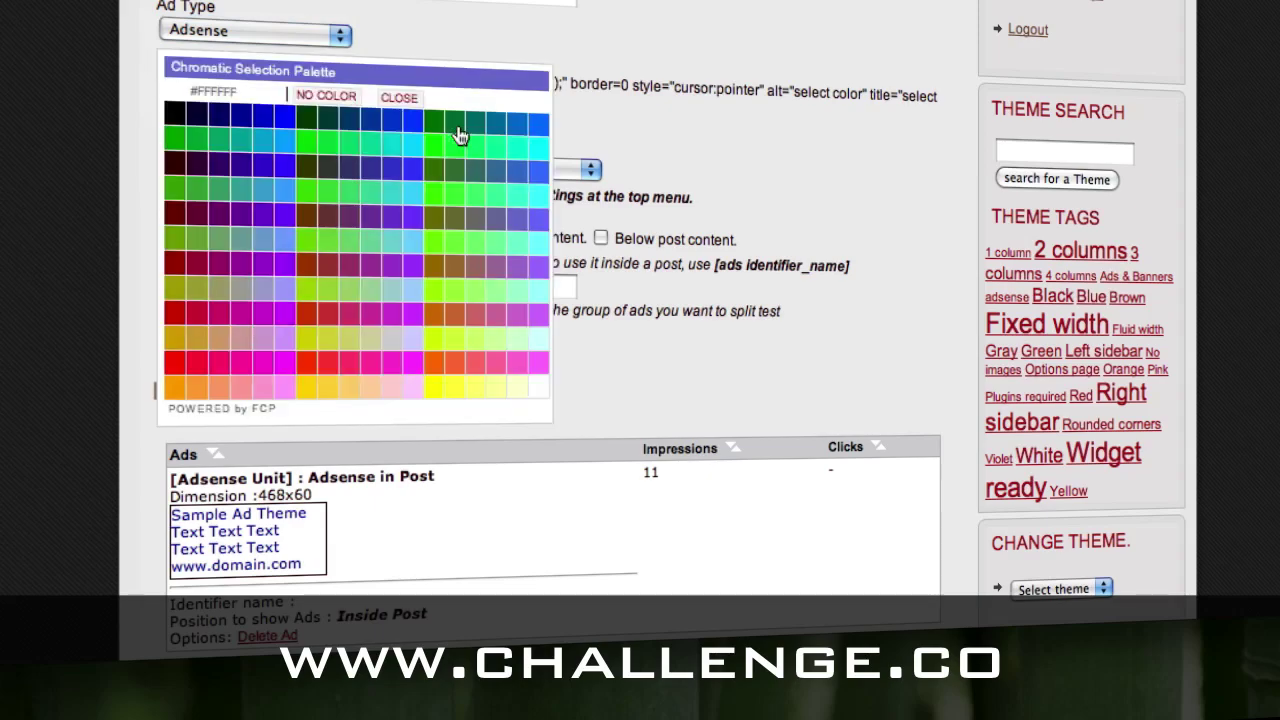
{"action": "left_click", "coordinate": [240, 116]}
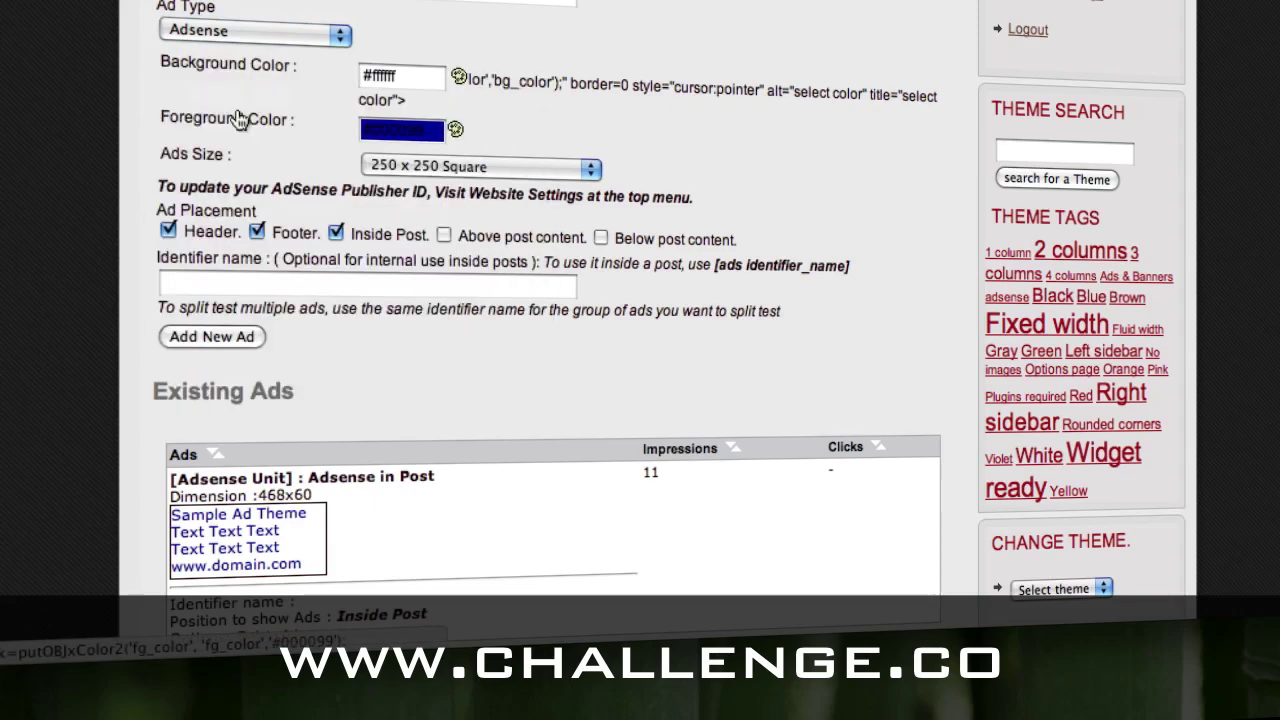
Step: Size the ad 728 x 90 Leaderboard and place it in the Header only
{"action": "left_click", "coordinate": [506, 168]}
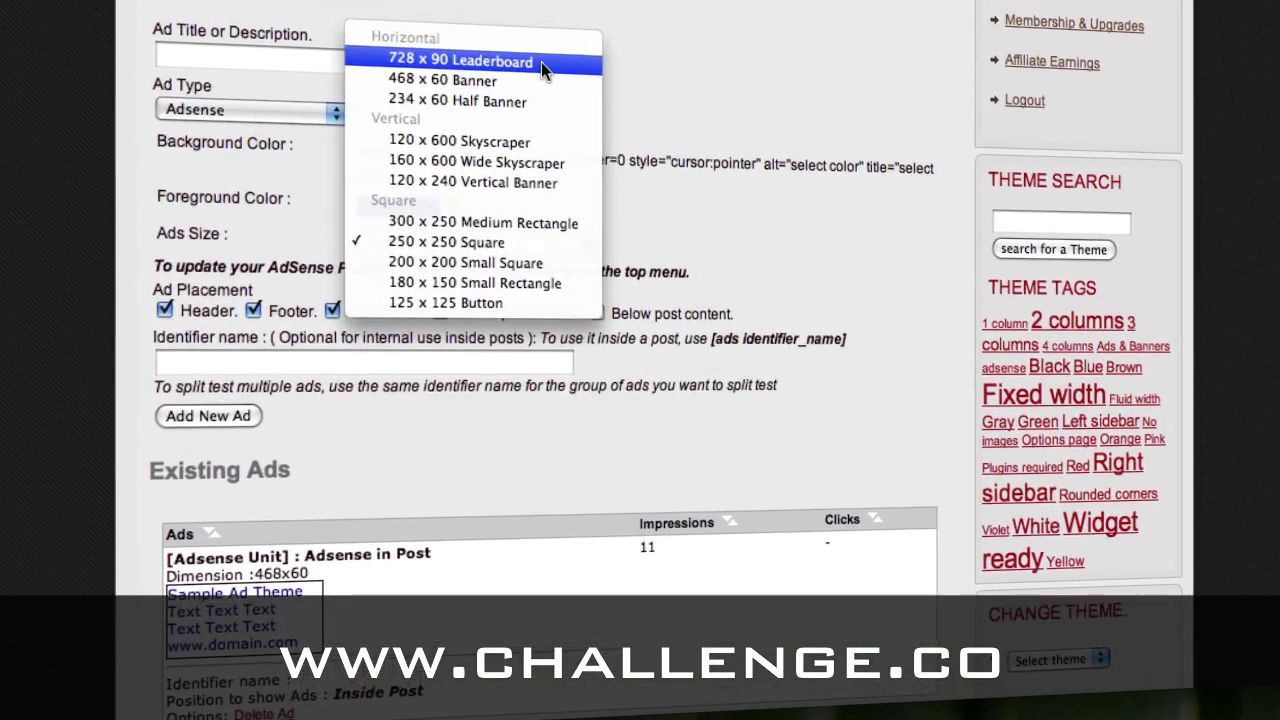
{"action": "left_click", "coordinate": [541, 108]}
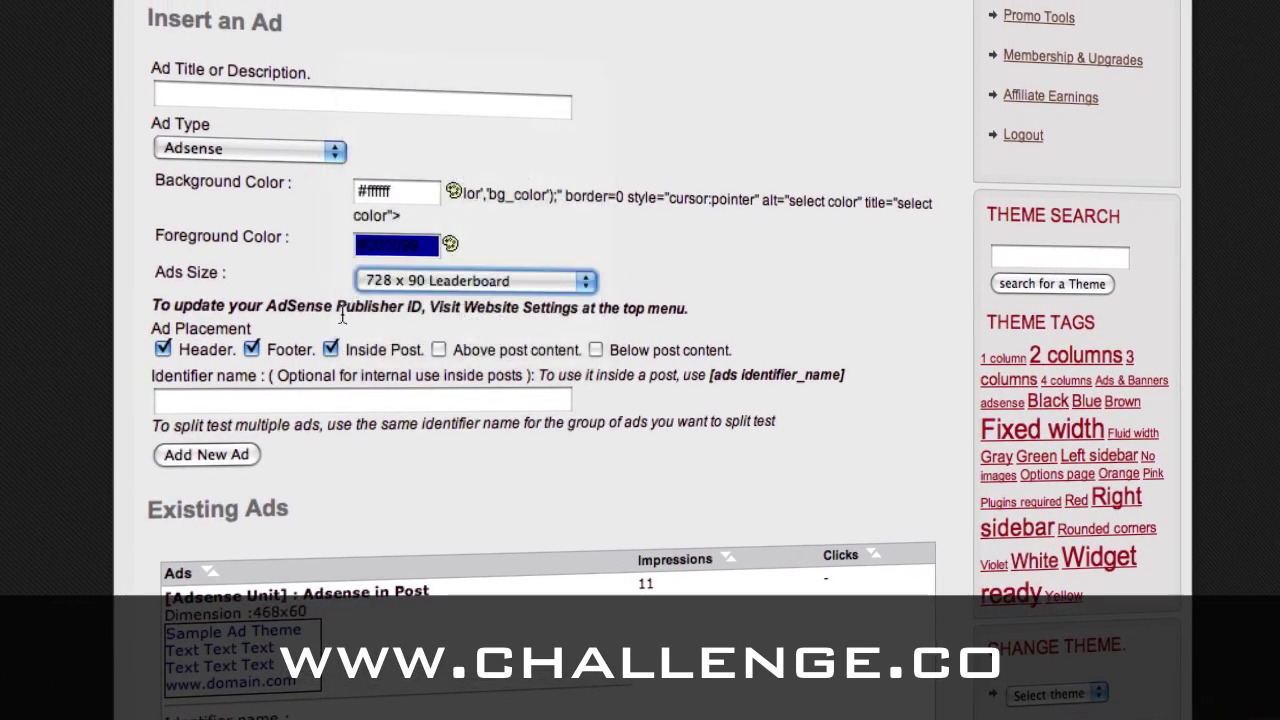
{"action": "left_click", "coordinate": [251, 349]}
{"action": "left_click", "coordinate": [331, 349]}
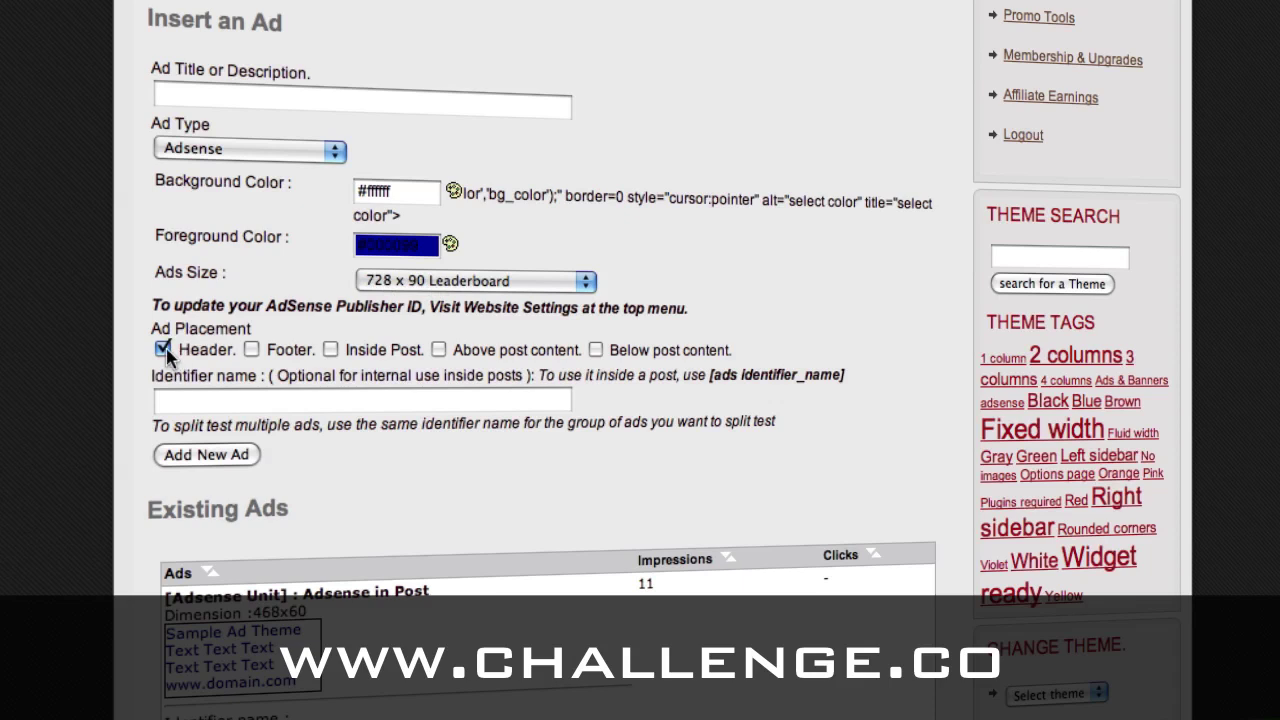
{"action": "left_click", "coordinate": [587, 283]}
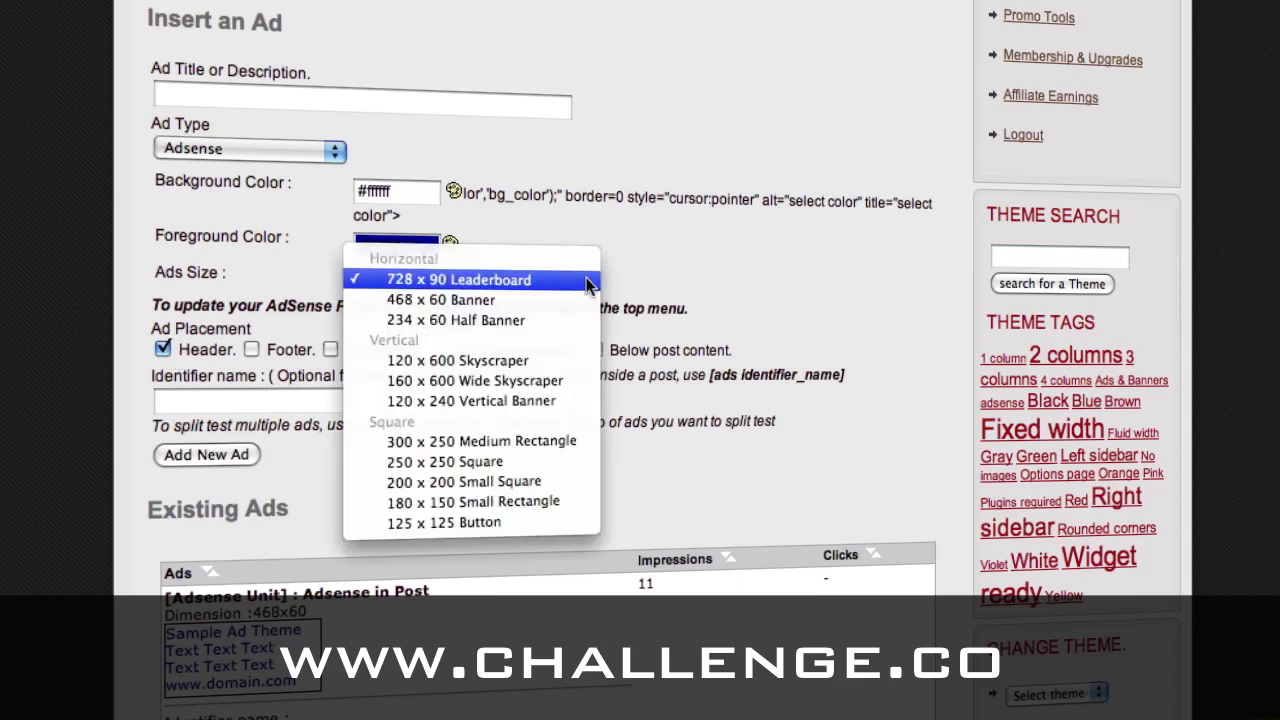